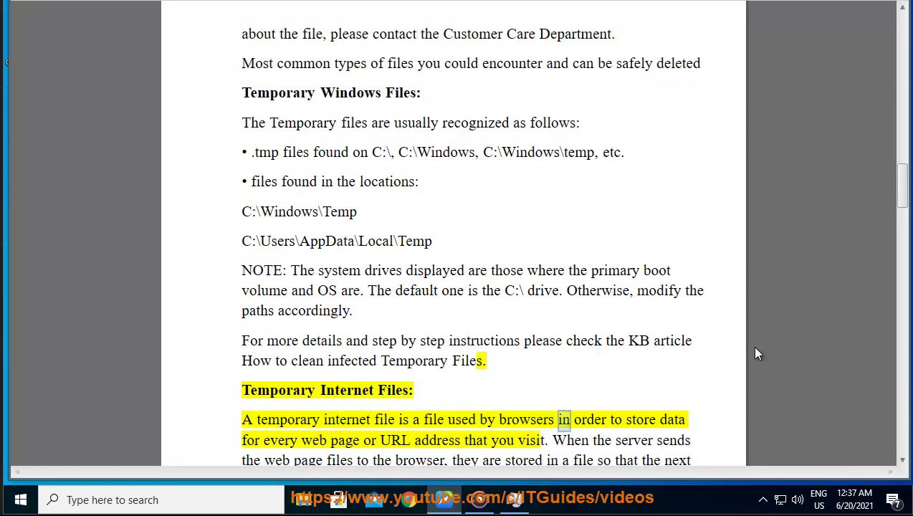
Step: In Windows Settings, search TEMP and open the Temporary files page under Local Disk (C:)
click(20, 499)
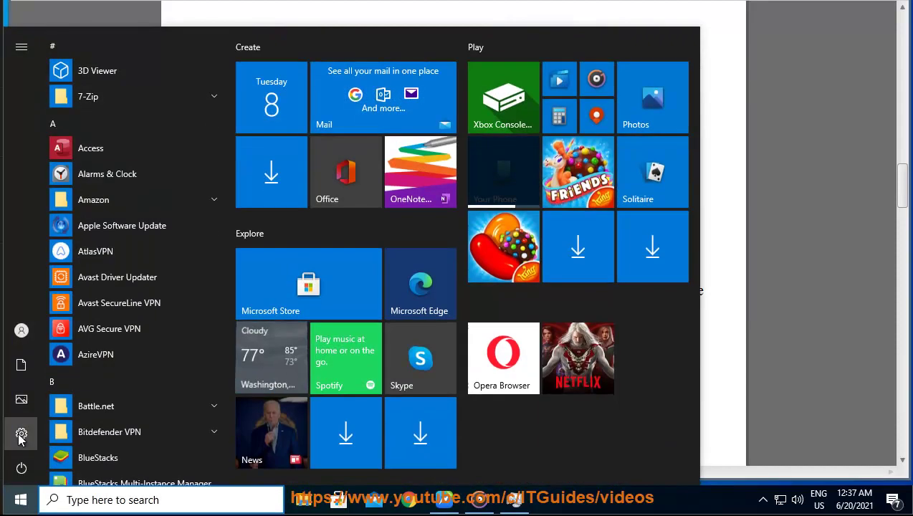
click(21, 445)
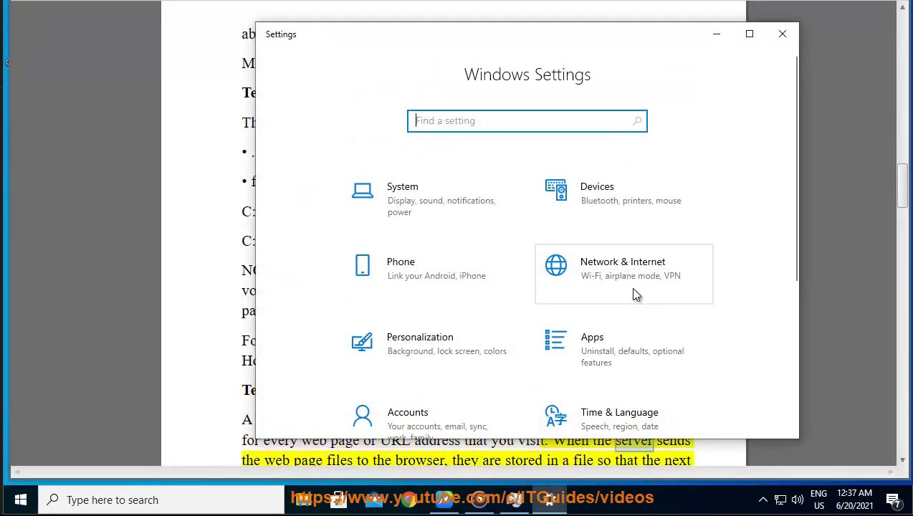
scroll(616, 272, down, 2)
text(TEMP)
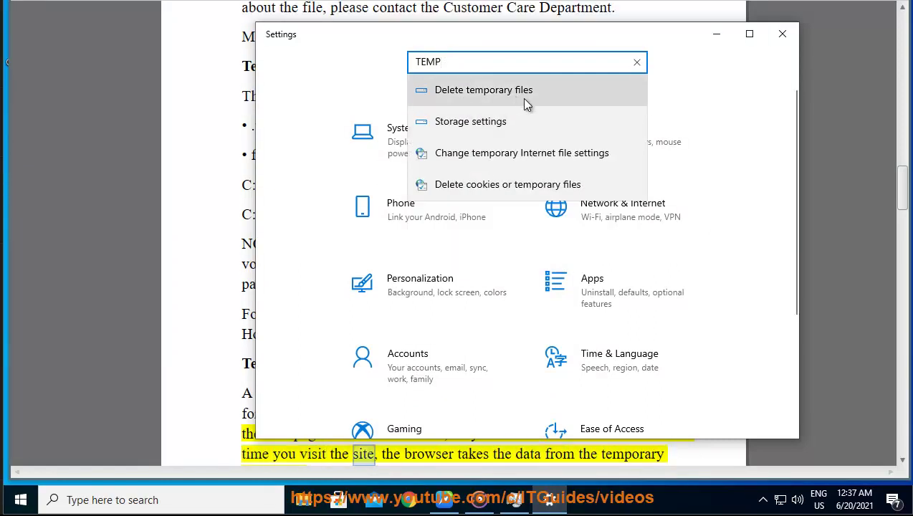
click(522, 97)
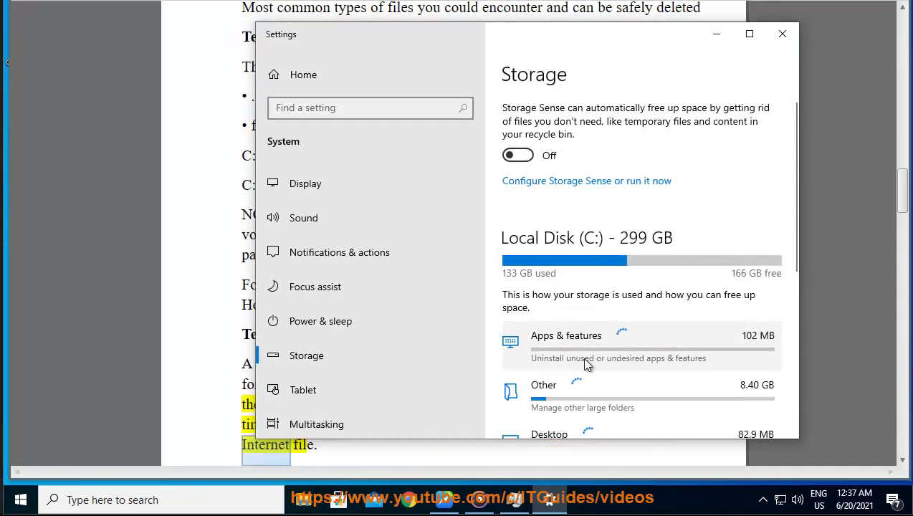
scroll(582, 322, down, 4)
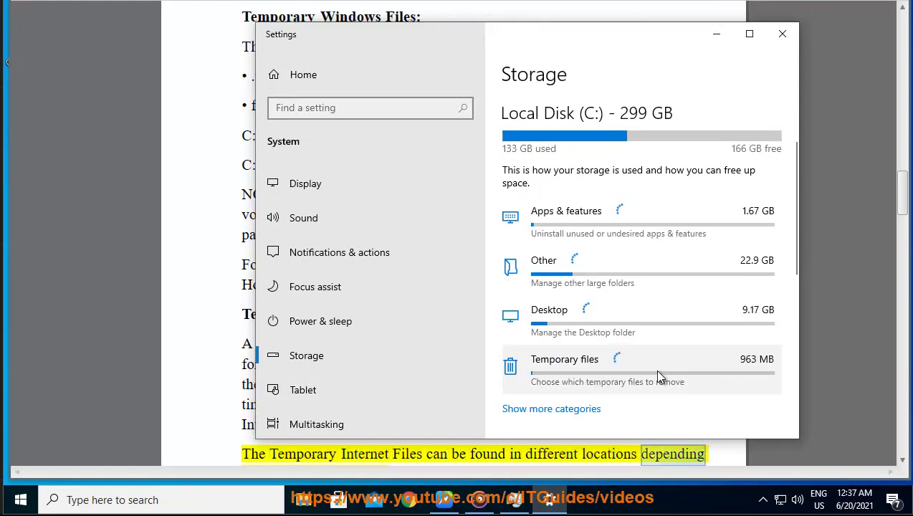
click(599, 383)
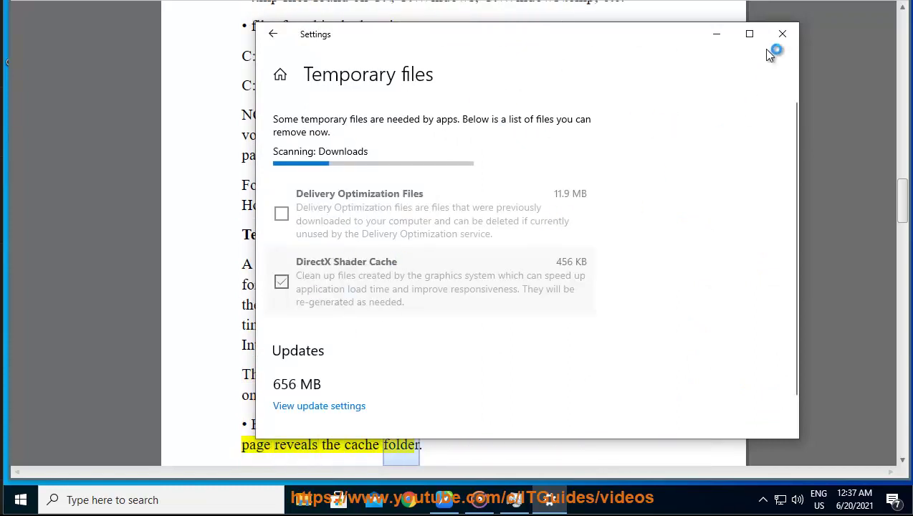
Step: Close Settings and let Read Aloud continue through Temporary Internet Files into Tmp.ebd files
click(716, 34)
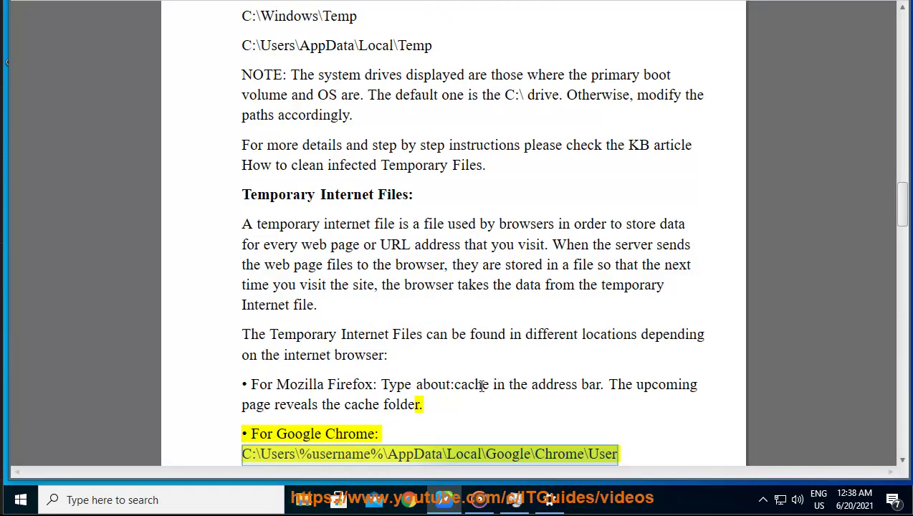
scroll(505, 378, down, 1)
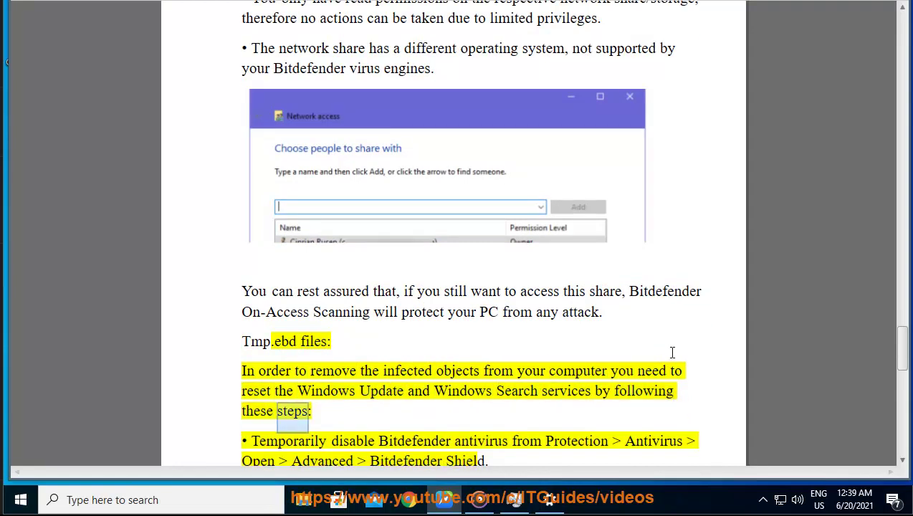
Step: Scroll down so Read Aloud reaches the Tmp.ebd removal steps, starting with disabling Bitdefender Shield
scroll(673, 344, down, 1)
scroll(709, 318, down, 2)
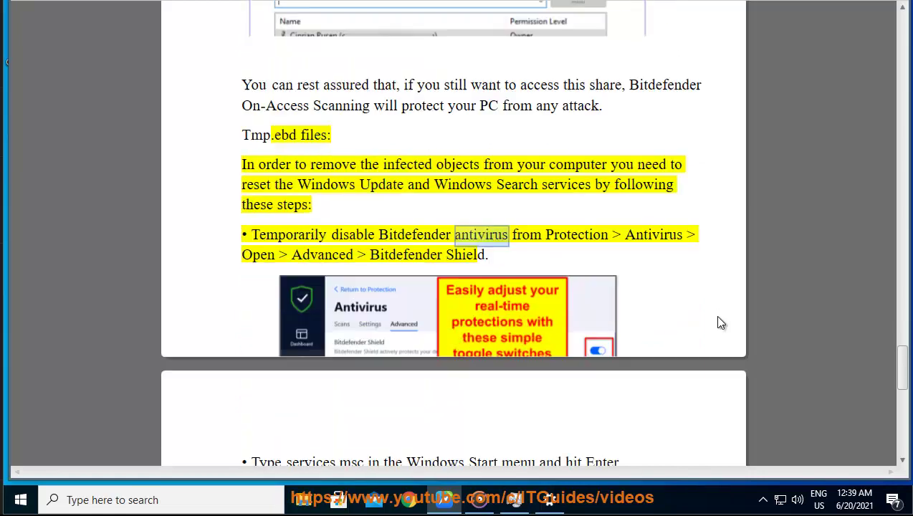